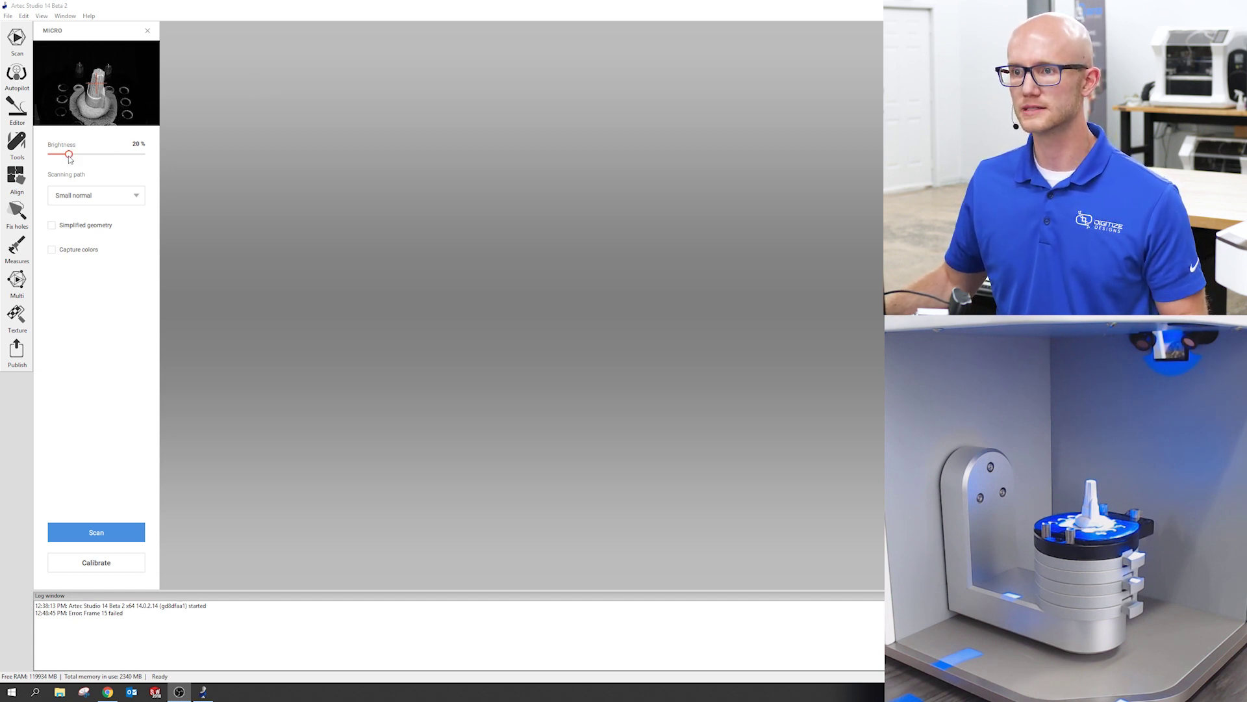
Scan the part with 22% brightness and the Small normal scanning path, and close the scanning settings.
{"action": "mouse_move", "coordinate": [70, 159]}
{"action": "left_mouse_down"}
{"action": "mouse_move", "coordinate": [110, 160]}
{"action": "mouse_move", "coordinate": [73, 161]}
{"action": "left_mouse_up"}
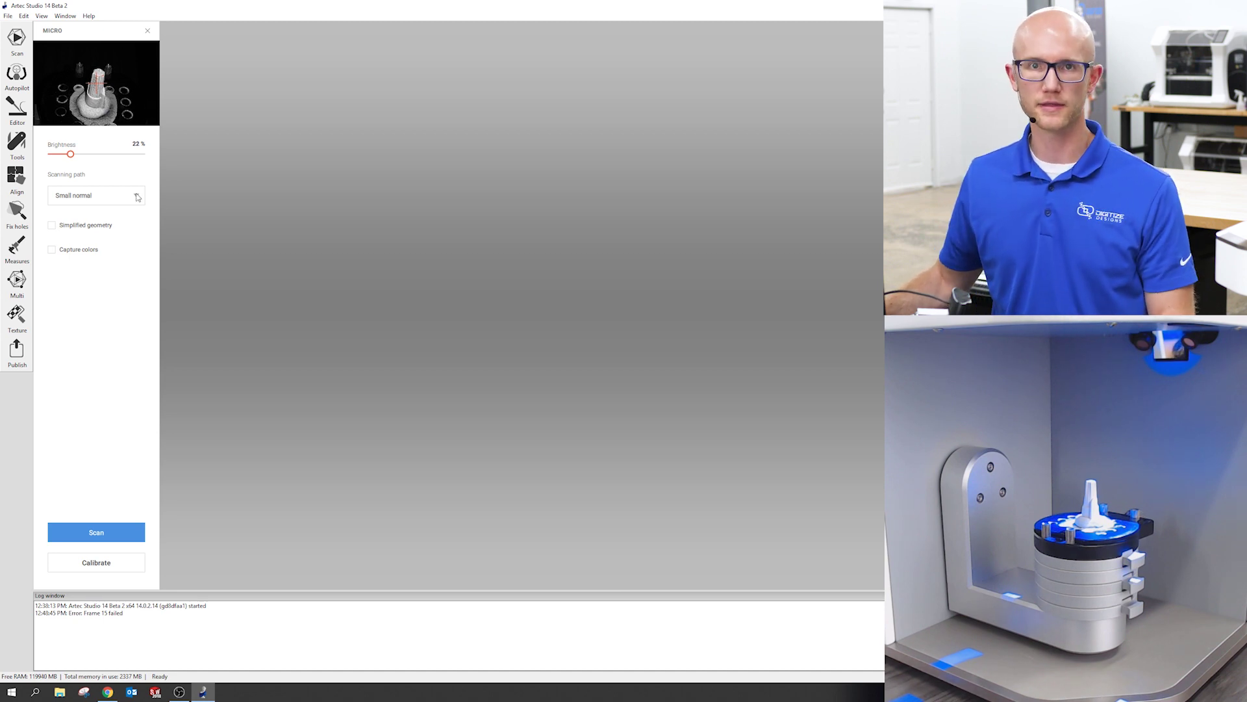
{"action": "left_click", "coordinate": [138, 198]}
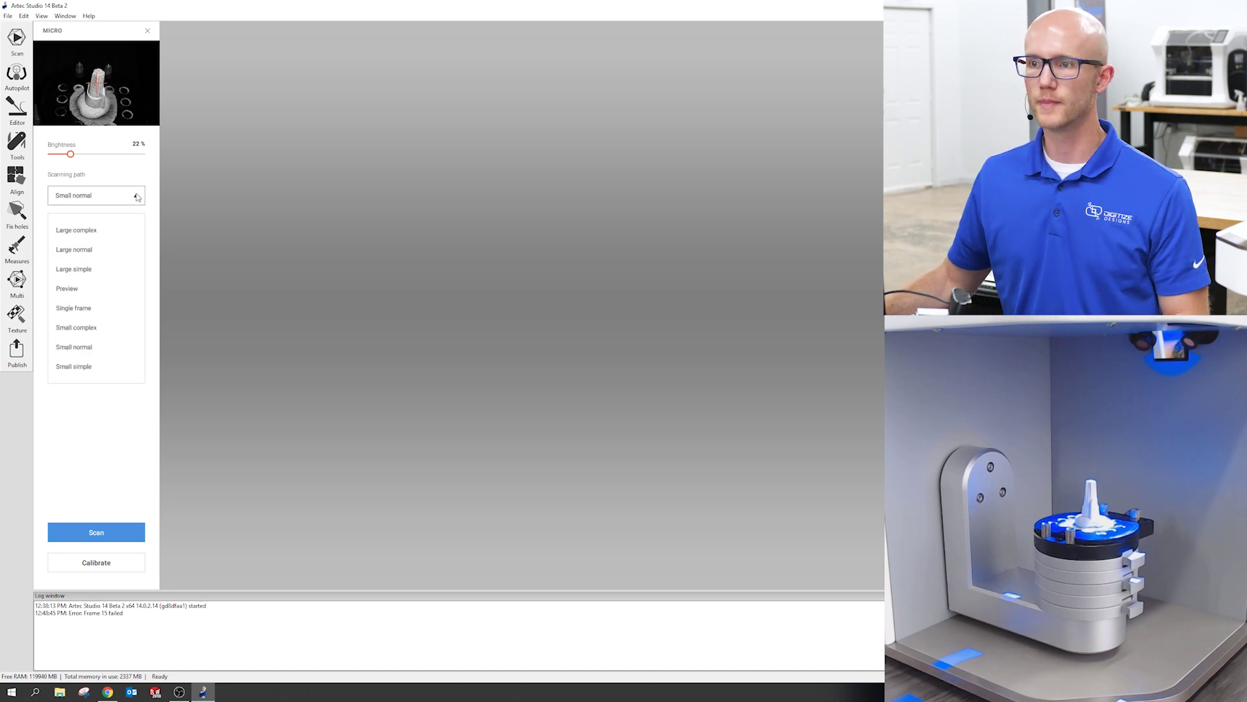
{"action": "left_click", "coordinate": [99, 351]}
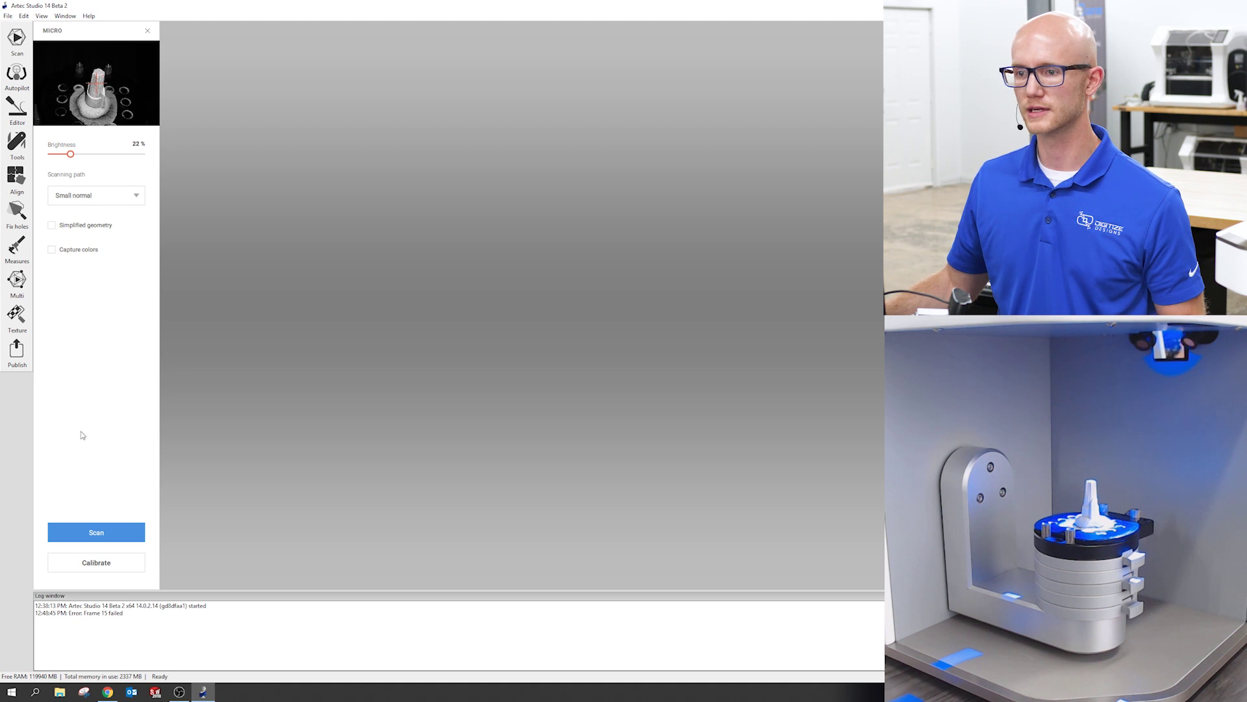
{"action": "left_click", "coordinate": [96, 532]}
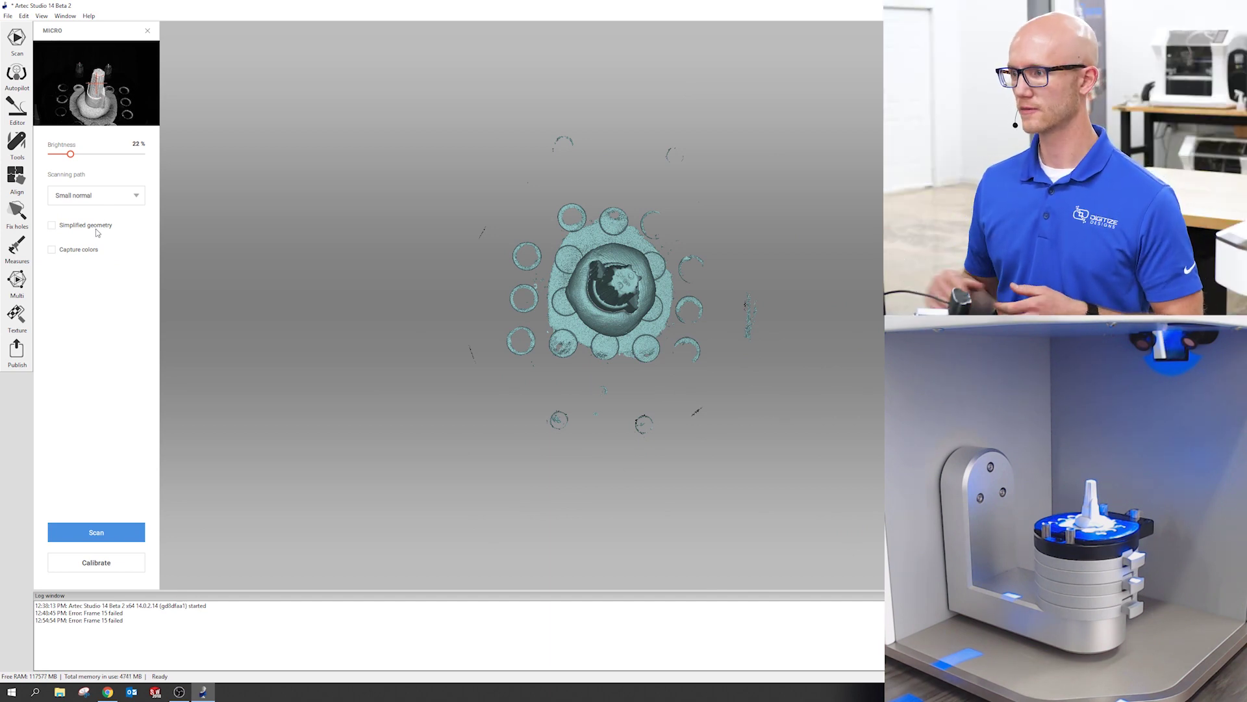
{"action": "left_click", "coordinate": [148, 32]}
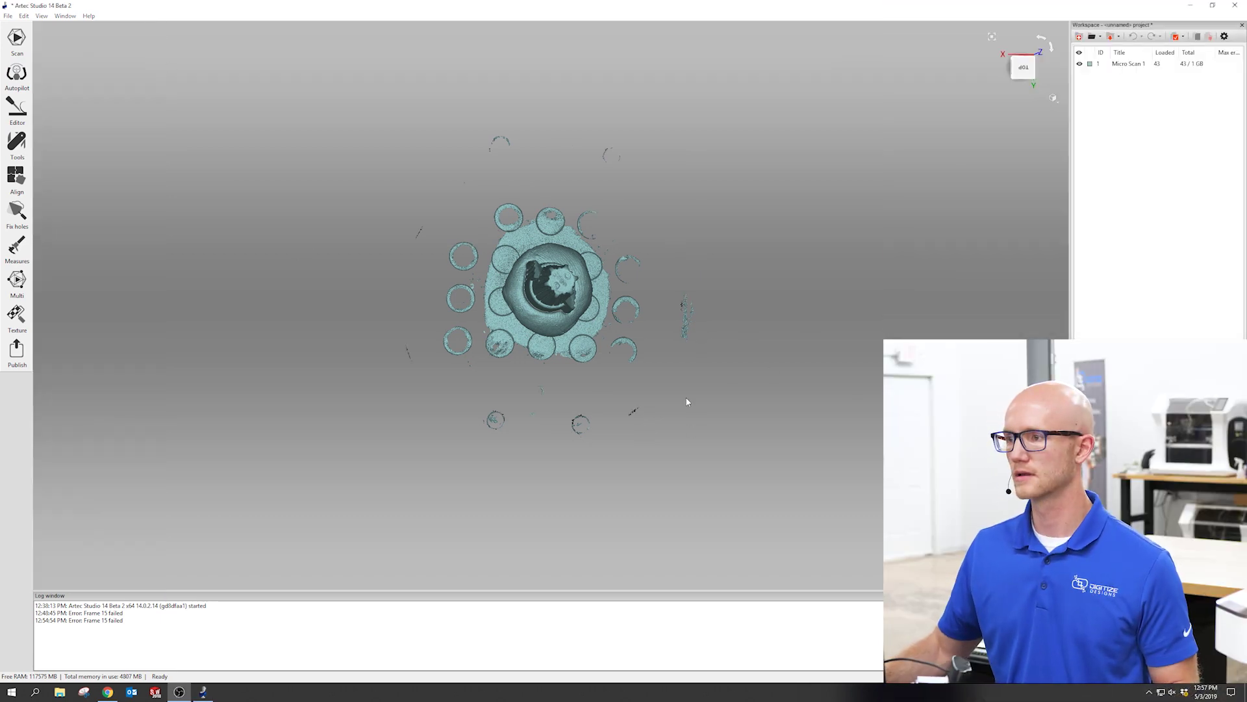
Erase the flat turntable surface beneath the scanned part using the Eraser's cutoff-plane selection.
{"action": "left_click_drag", "start_coordinate": [686, 399], "coordinate": [502, 395]}
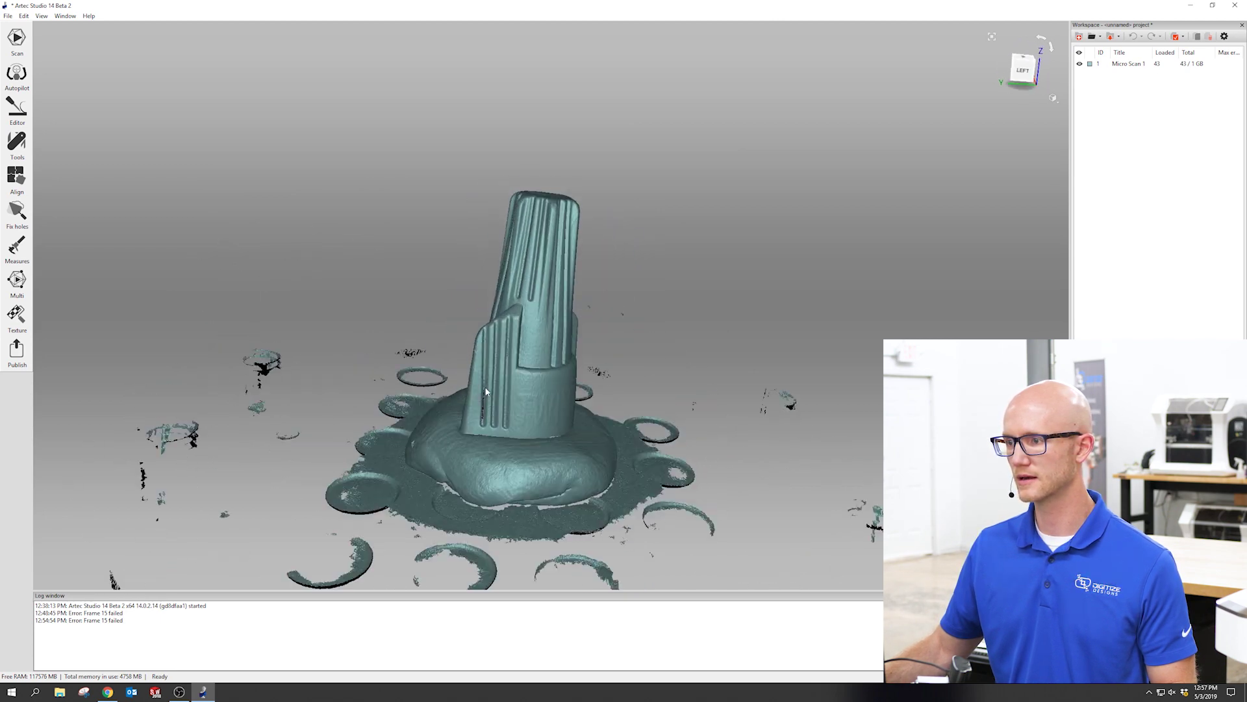
{"action": "scroll", "coordinate": [502, 395], "scroll_direction": "up", "scroll_amount": 5}
{"action": "left_click_drag", "start_coordinate": [396, 523], "coordinate": [719, 440]}
{"action": "scroll", "coordinate": [579, 364], "scroll_direction": "down", "scroll_amount": 5}
{"action": "left_click_drag", "start_coordinate": [579, 372], "coordinate": [521, 292]}
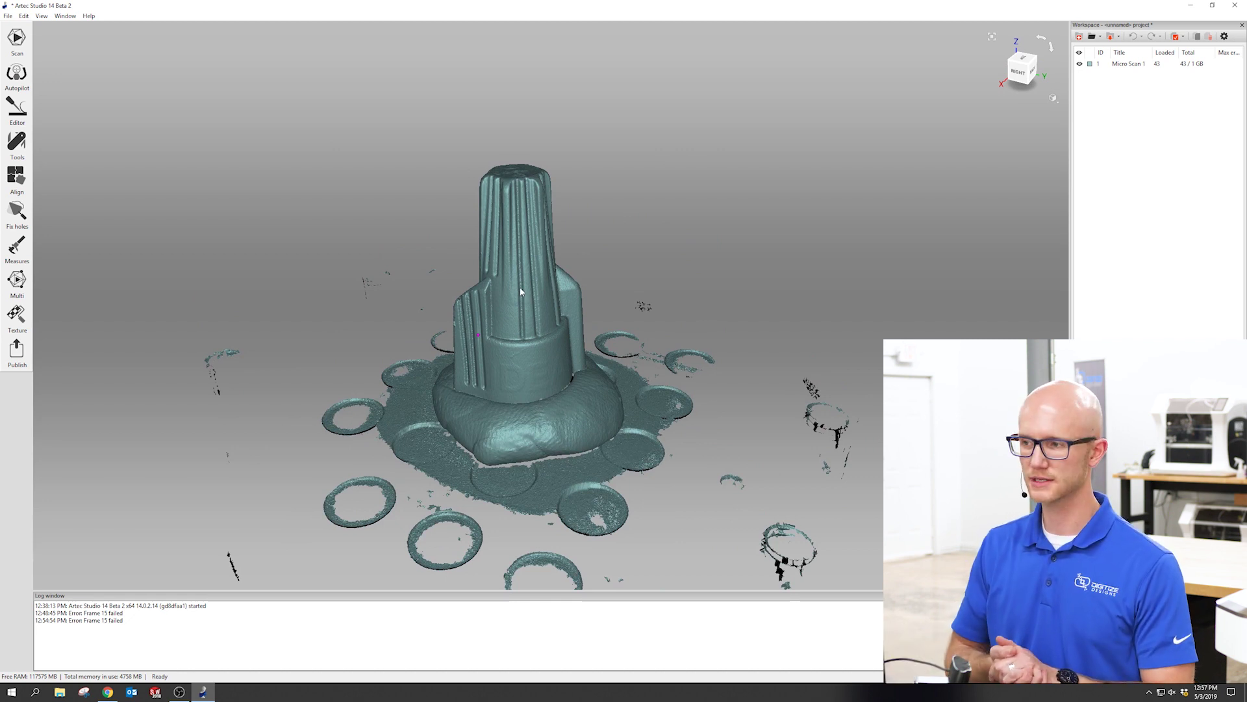
{"action": "left_click", "coordinate": [17, 109]}
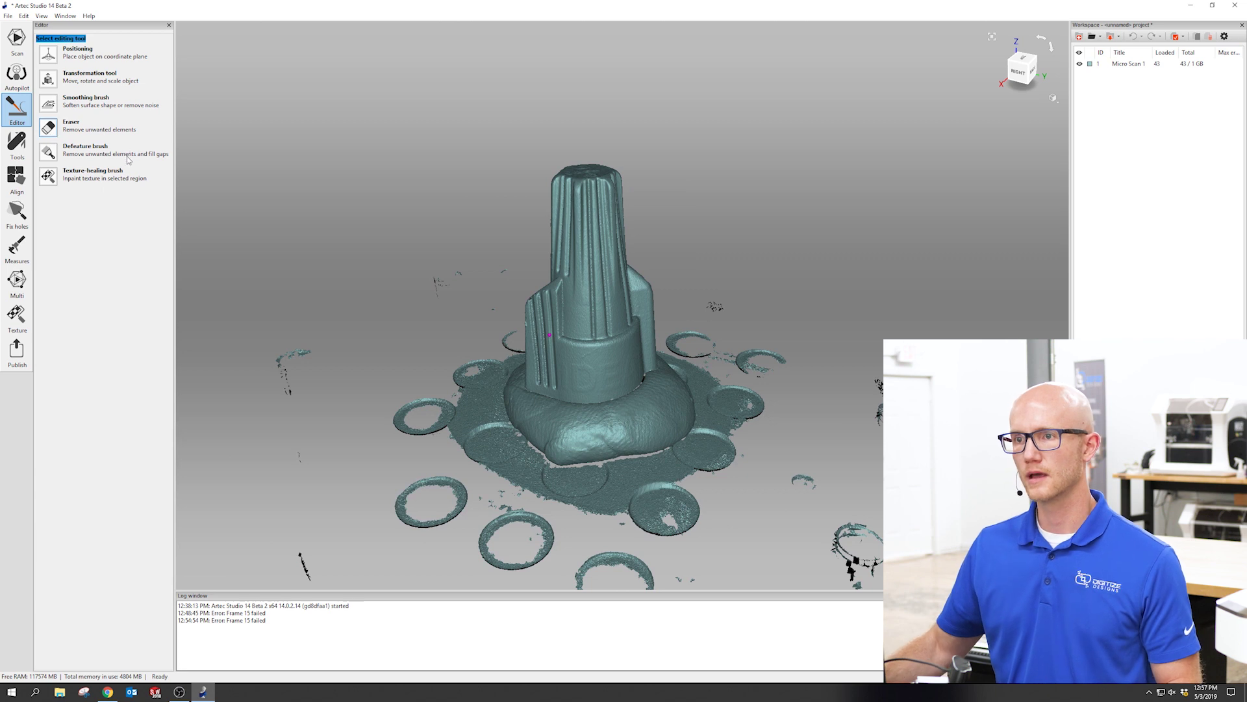
{"action": "left_click", "coordinate": [68, 125]}
{"action": "left_click", "coordinate": [43, 107]}
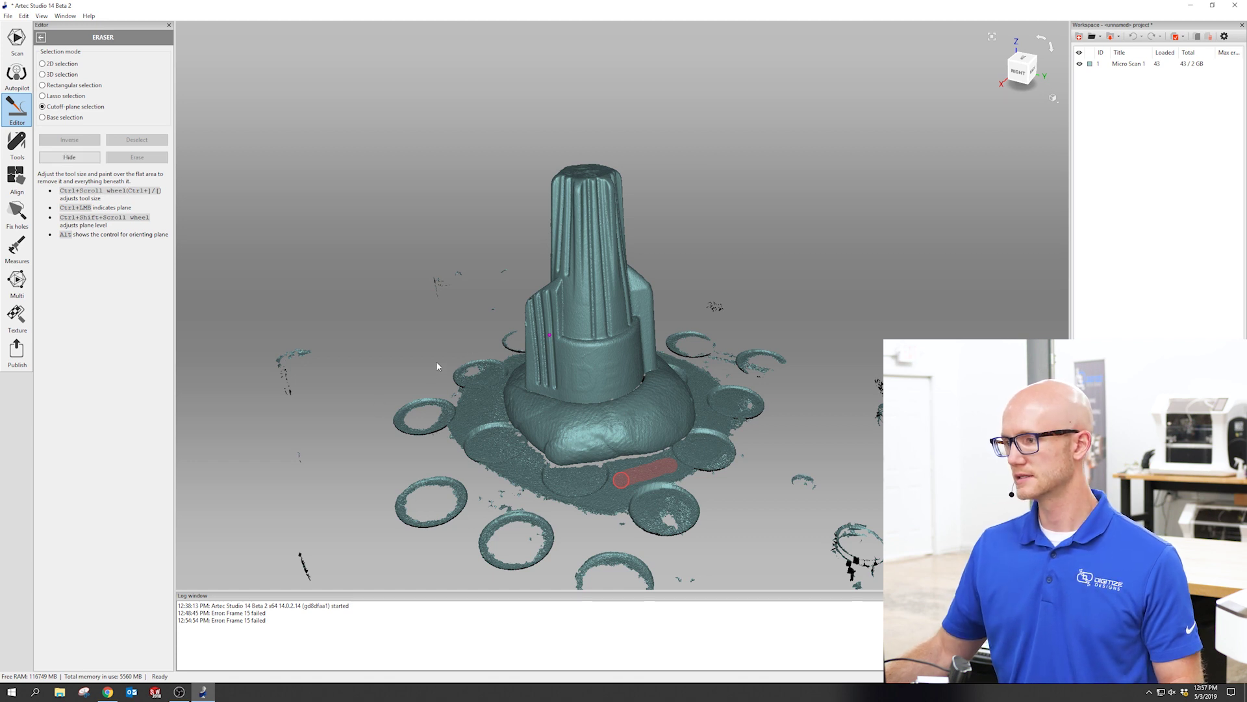
{"action": "left_click", "coordinate": [455, 376], "text": "ctrl"}
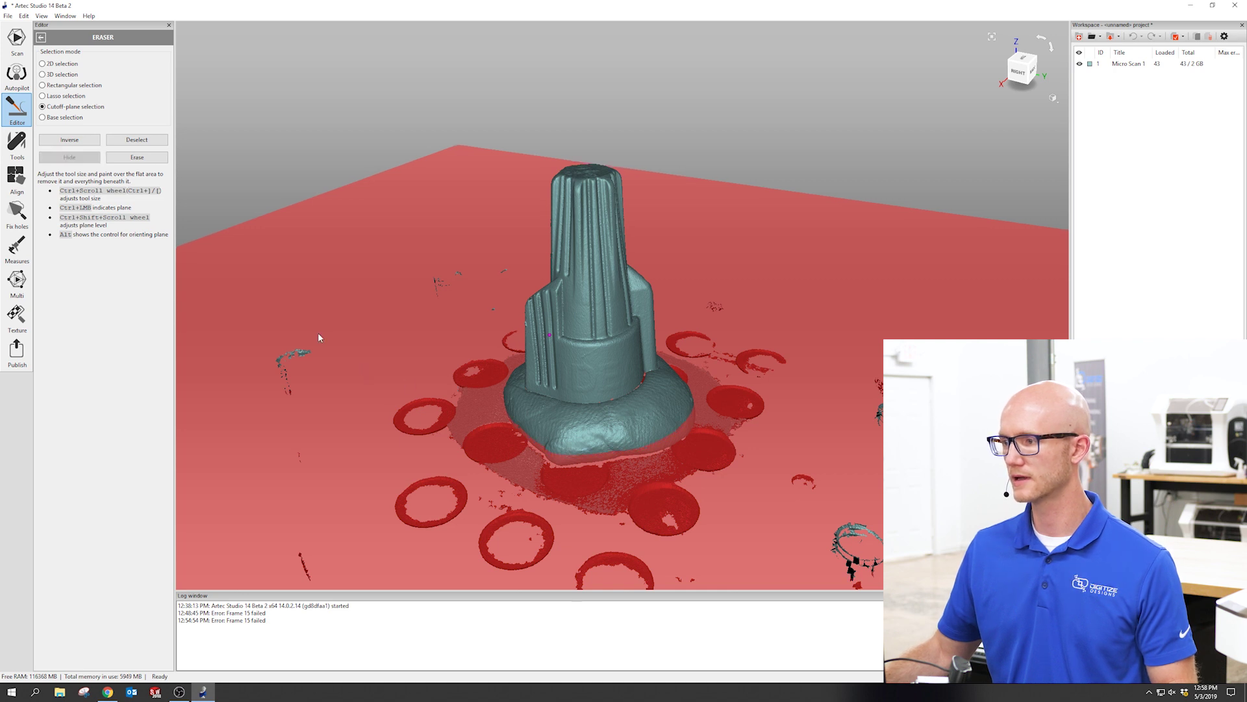
{"action": "left_click", "coordinate": [133, 158]}
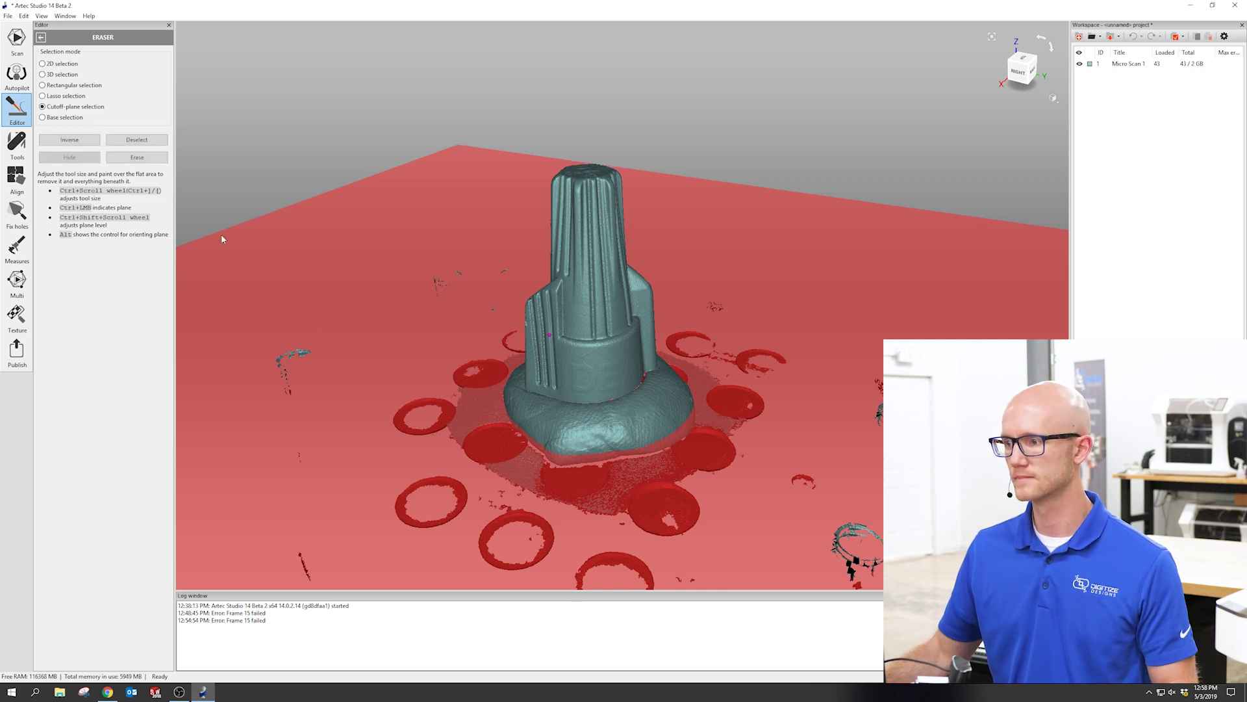
Erase the stray fragments floating on both sides of the part using the Eraser's 2D selection.
{"action": "scroll", "coordinate": [774, 344], "scroll_direction": "down", "scroll_amount": 5}
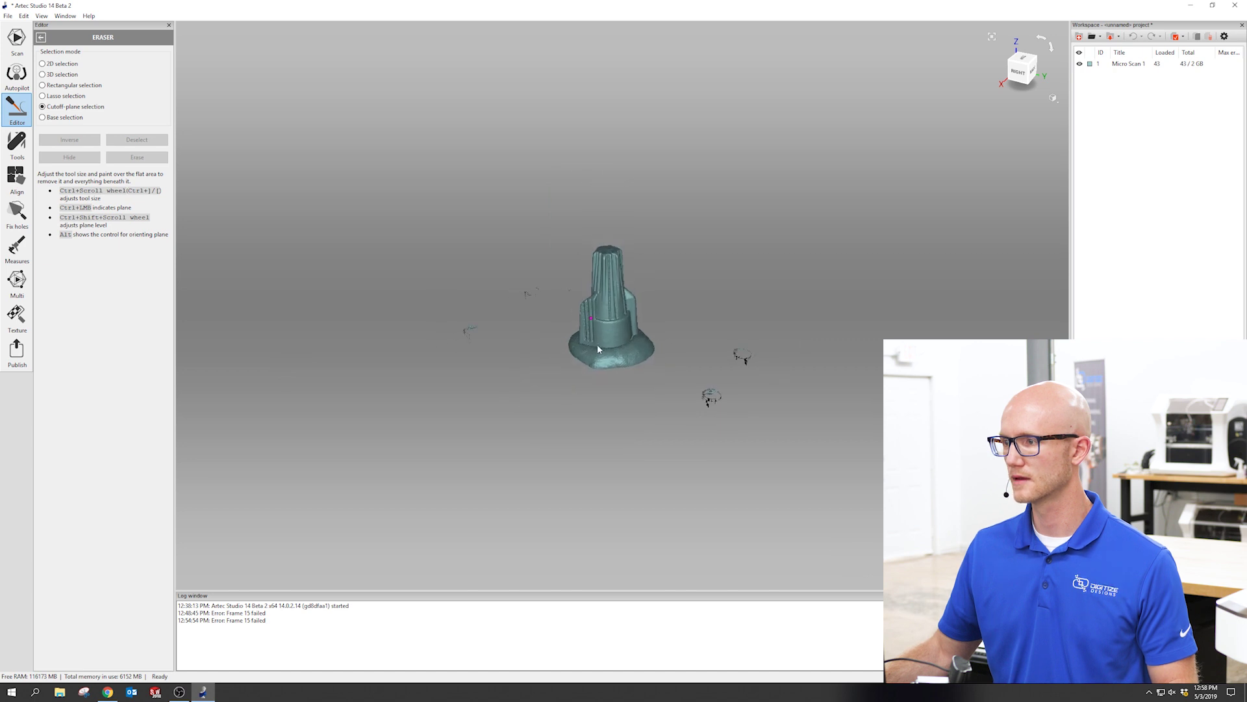
{"action": "left_click_drag", "start_coordinate": [598, 349], "coordinate": [687, 293]}
{"action": "left_click", "coordinate": [47, 65]}
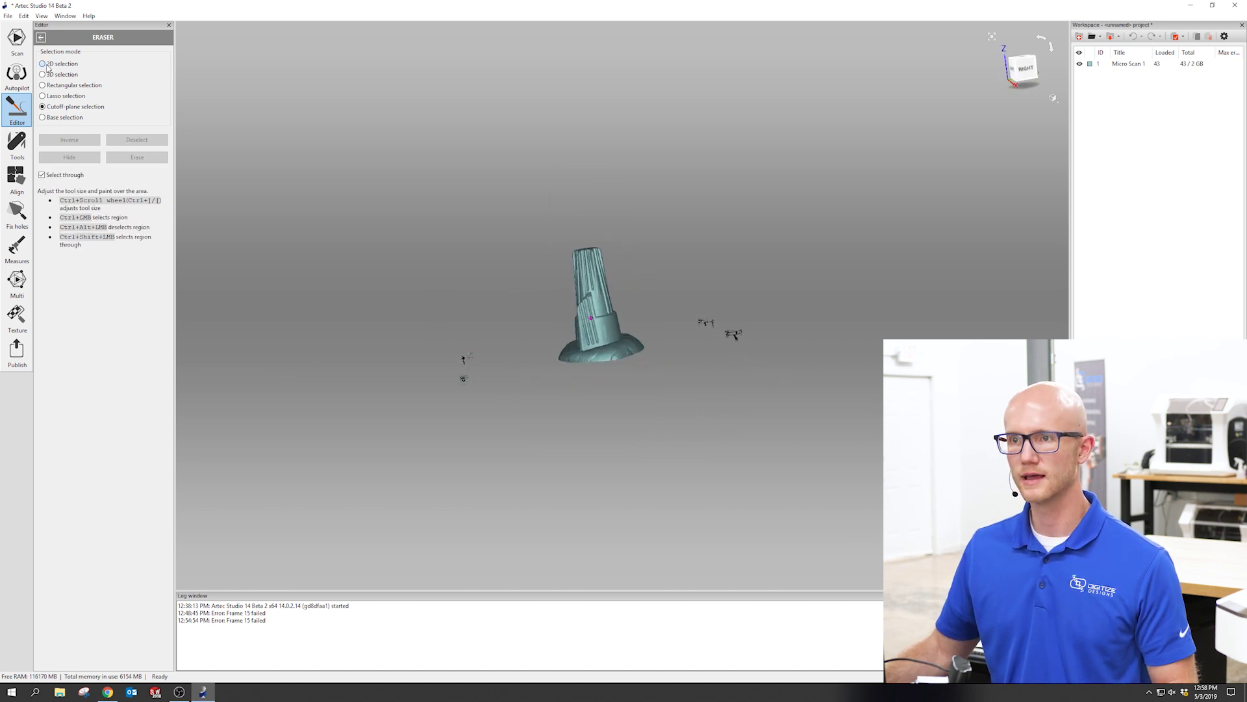
{"action": "left_click_drag", "start_coordinate": [463, 314], "coordinate": [480, 408]}
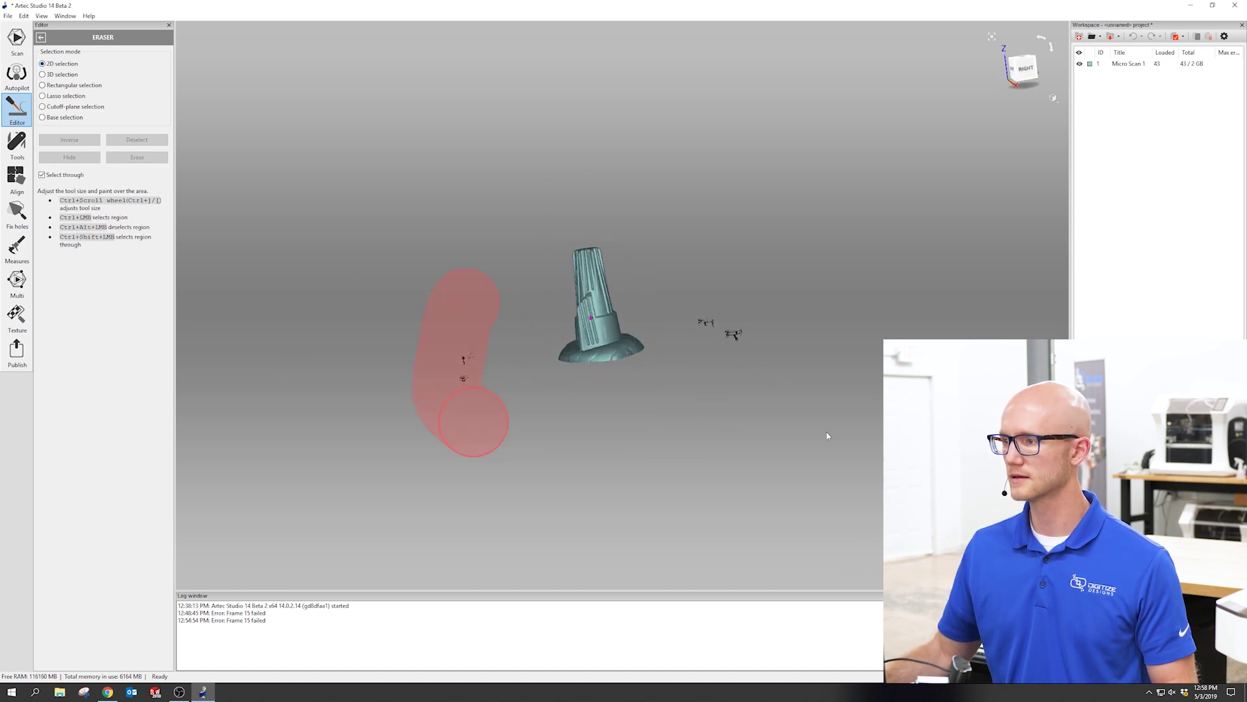
{"action": "left_click_drag", "start_coordinate": [689, 282], "coordinate": [762, 391]}
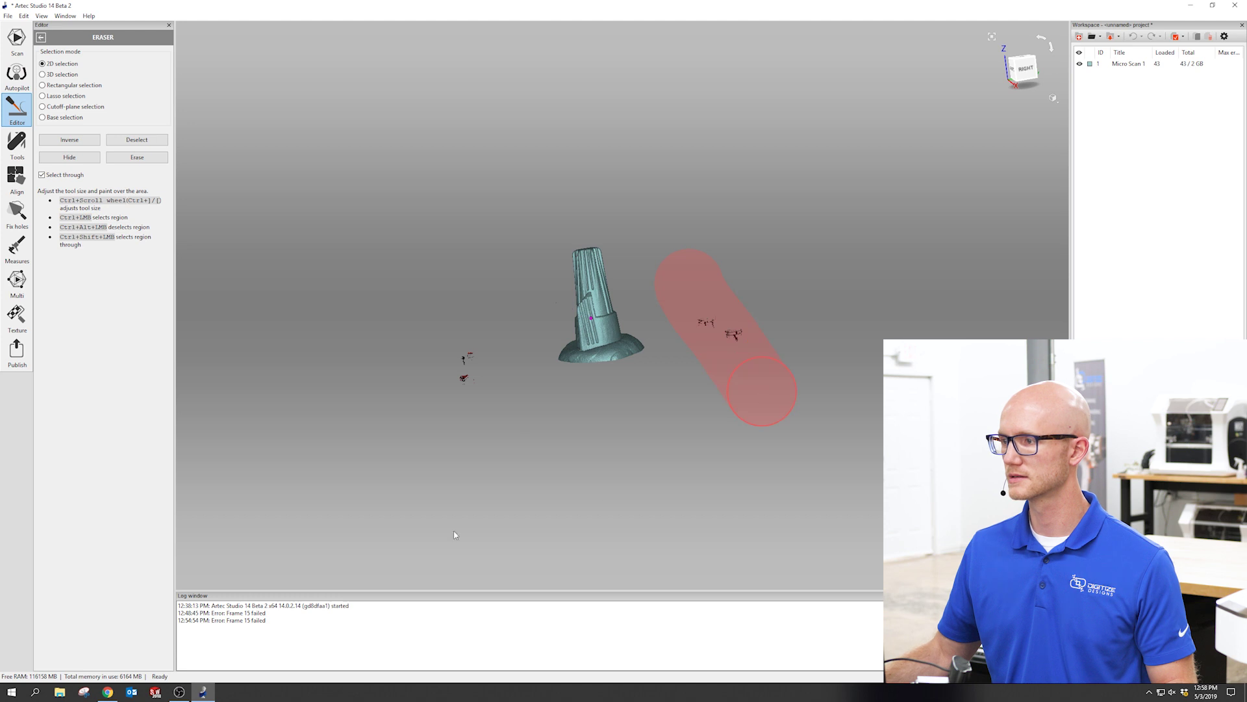
{"action": "left_click", "coordinate": [137, 157]}
Run Global registration on the cleaned scan using the Artec Micro preset.
{"action": "scroll", "coordinate": [526, 302], "scroll_direction": "up", "scroll_amount": 5}
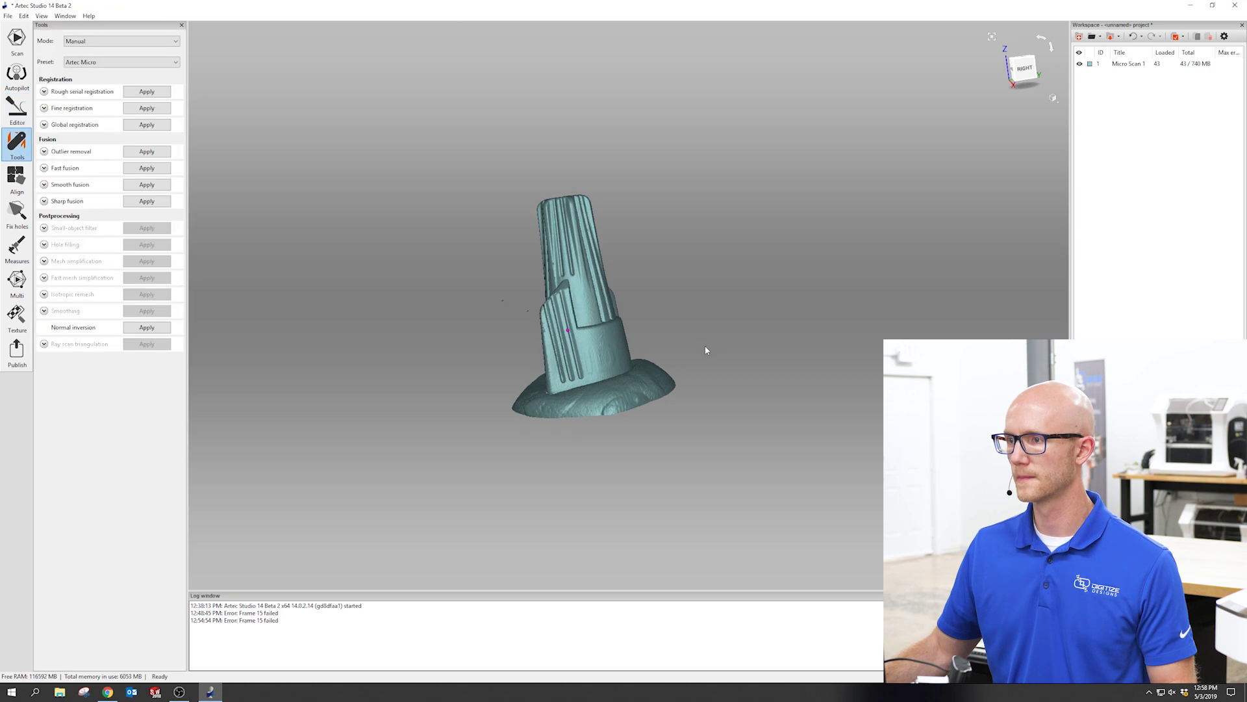
{"action": "left_click", "coordinate": [44, 125]}
{"action": "left_click", "coordinate": [44, 124]}
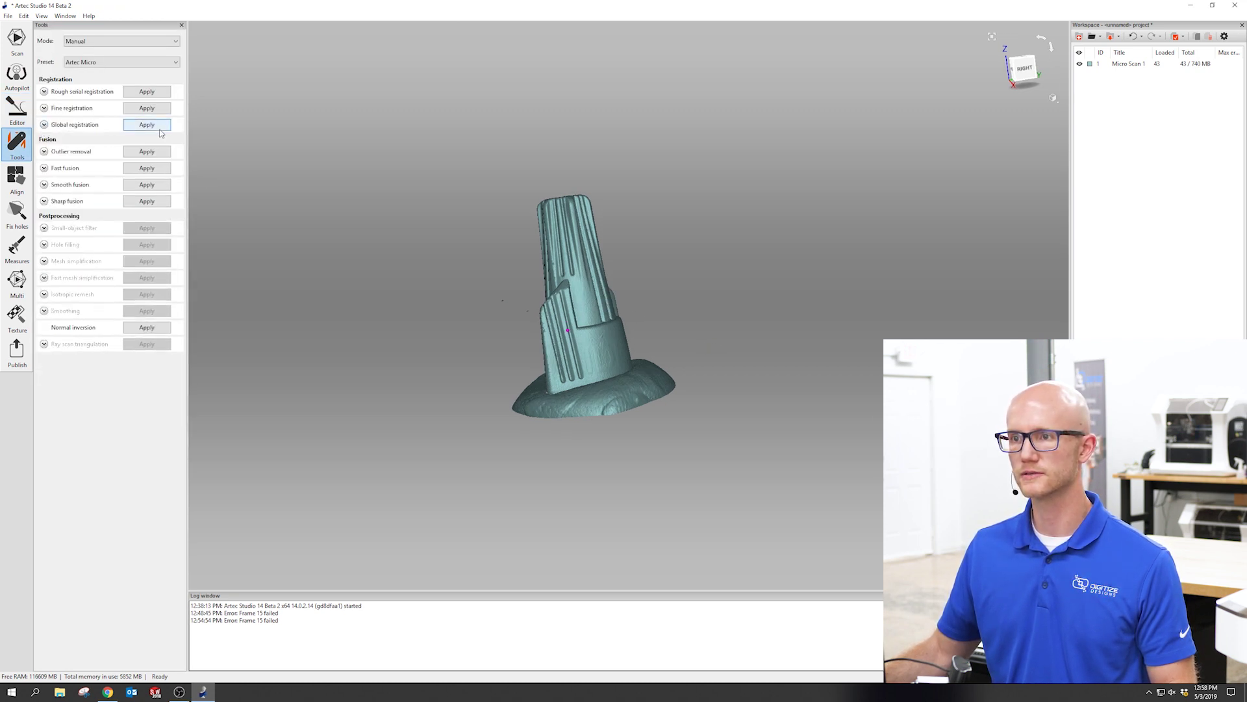
{"action": "left_click", "coordinate": [160, 129]}
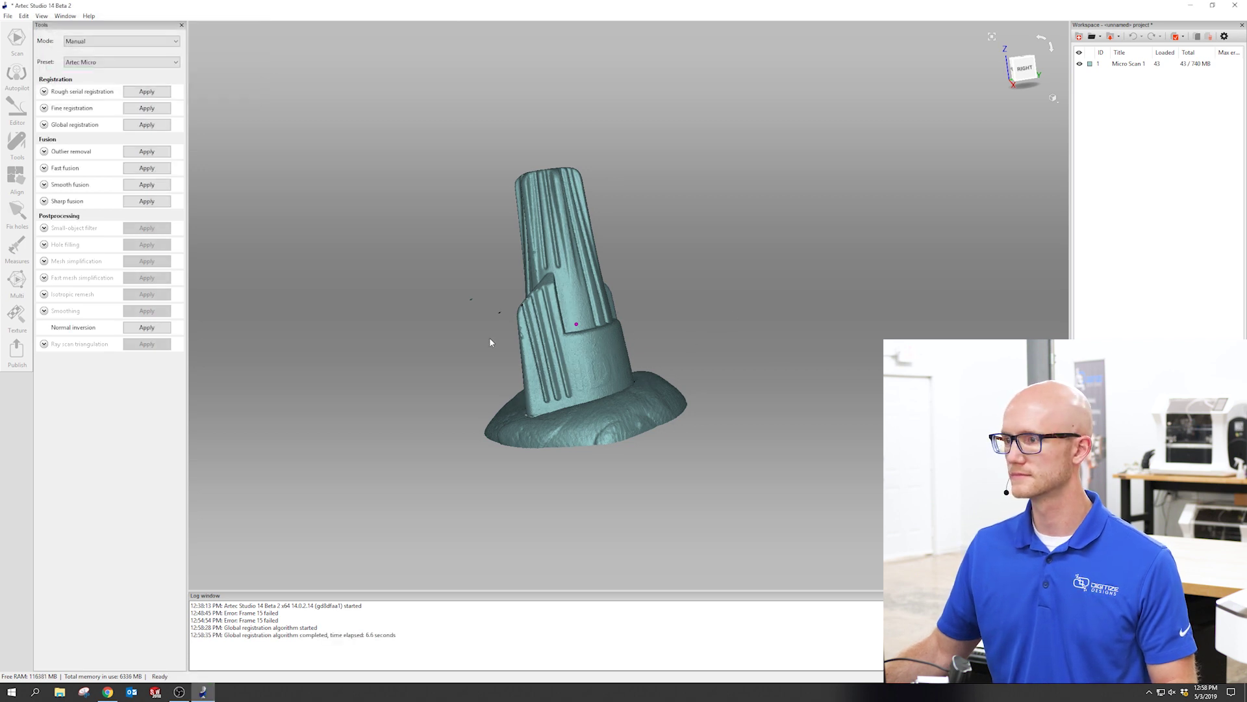
Run Sharp fusion on the registered scan with resolution 0.03 and holes filled by radius, maximum hole radius 5.
{"action": "left_click_drag", "start_coordinate": [489, 340], "coordinate": [528, 351]}
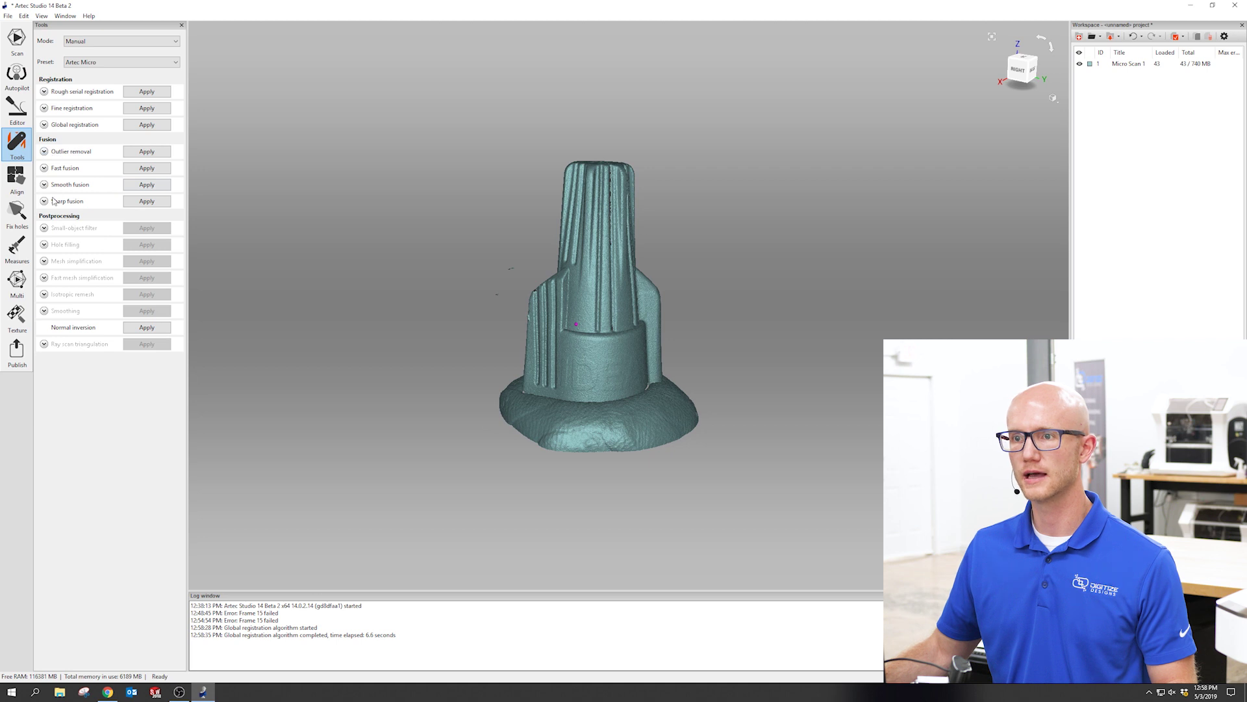
{"action": "left_click", "coordinate": [75, 201]}
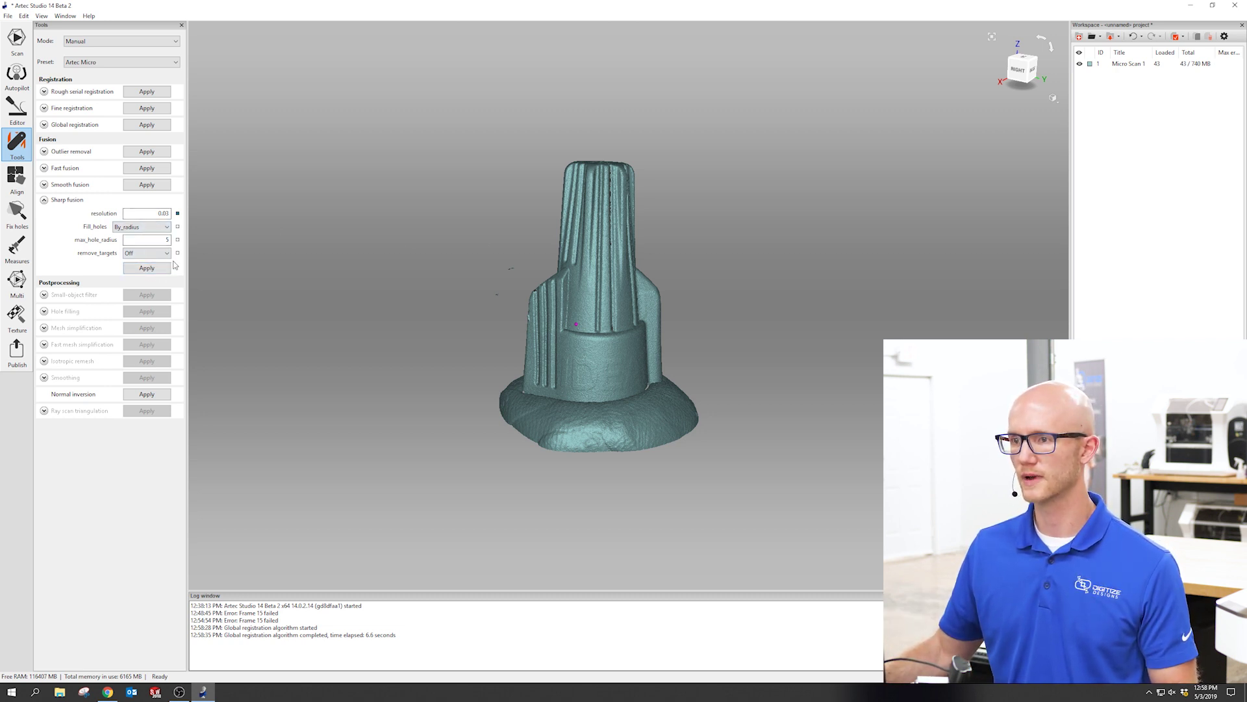
{"action": "left_click", "coordinate": [147, 269]}
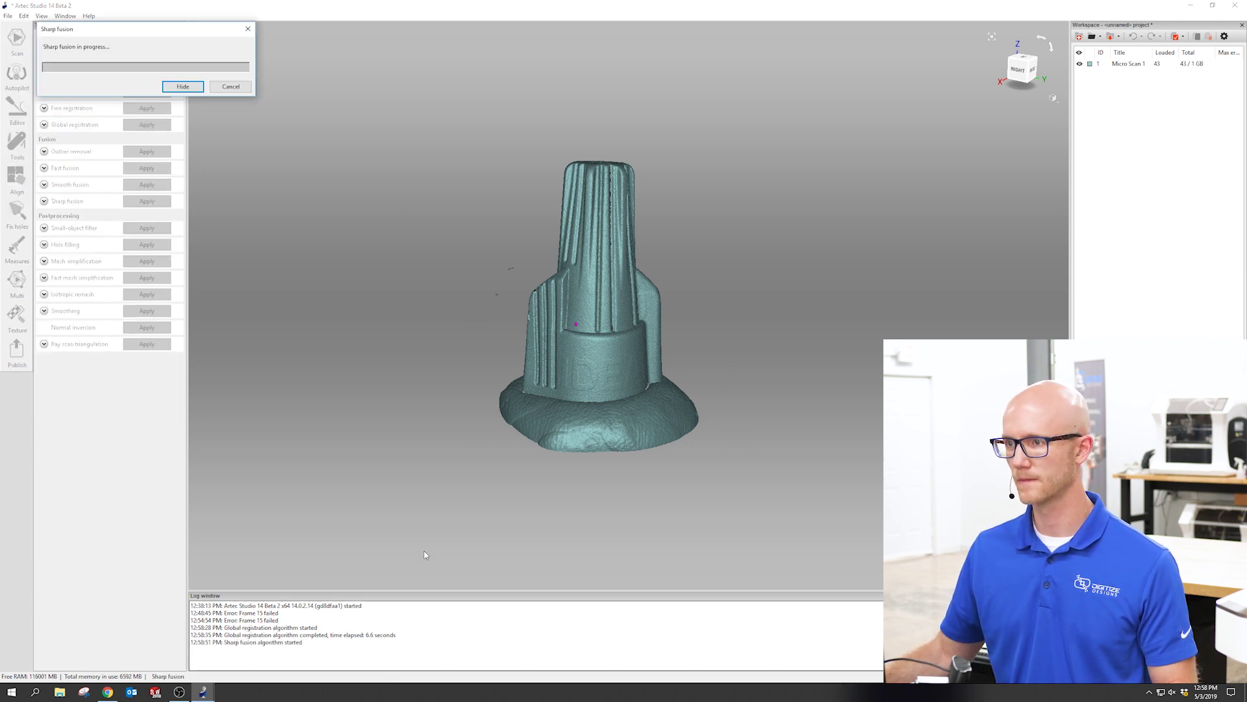
{"action": "left_click_drag", "start_coordinate": [185, 34], "coordinate": [387, 99]}
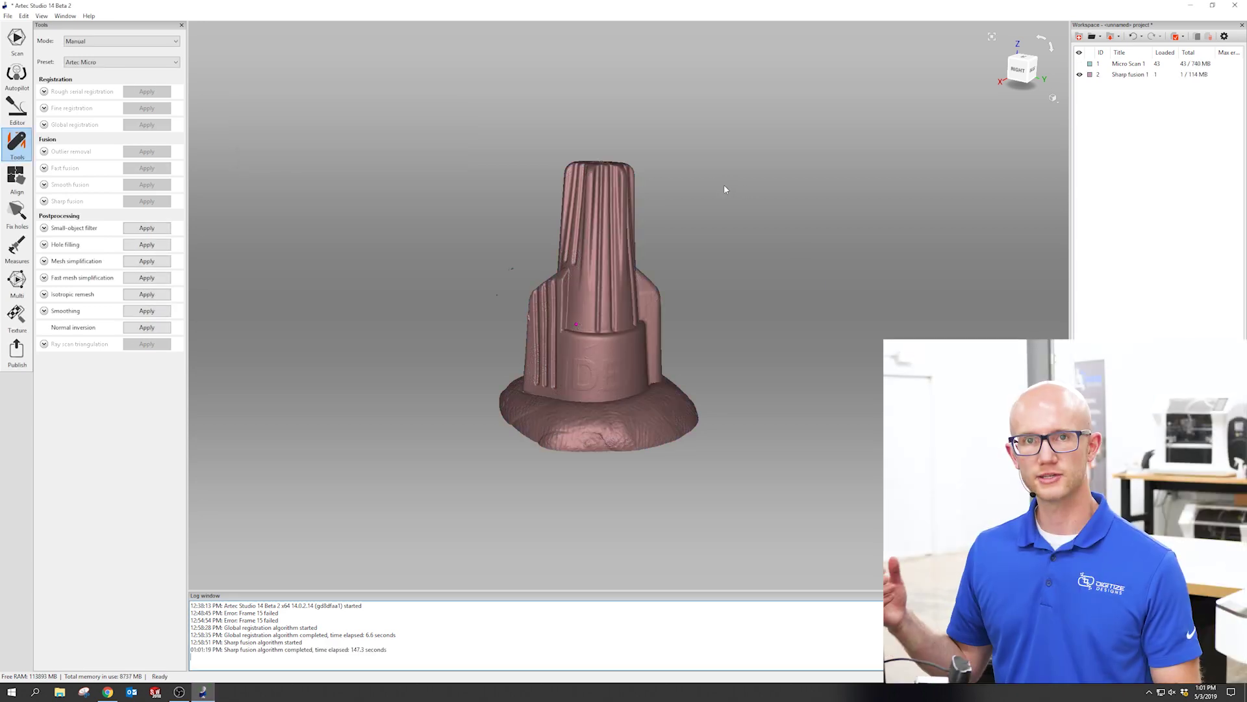
Apply the Small-object filter to the fused model to remove the remaining floating specks.
{"action": "left_click_drag", "start_coordinate": [559, 172], "coordinate": [513, 344]}
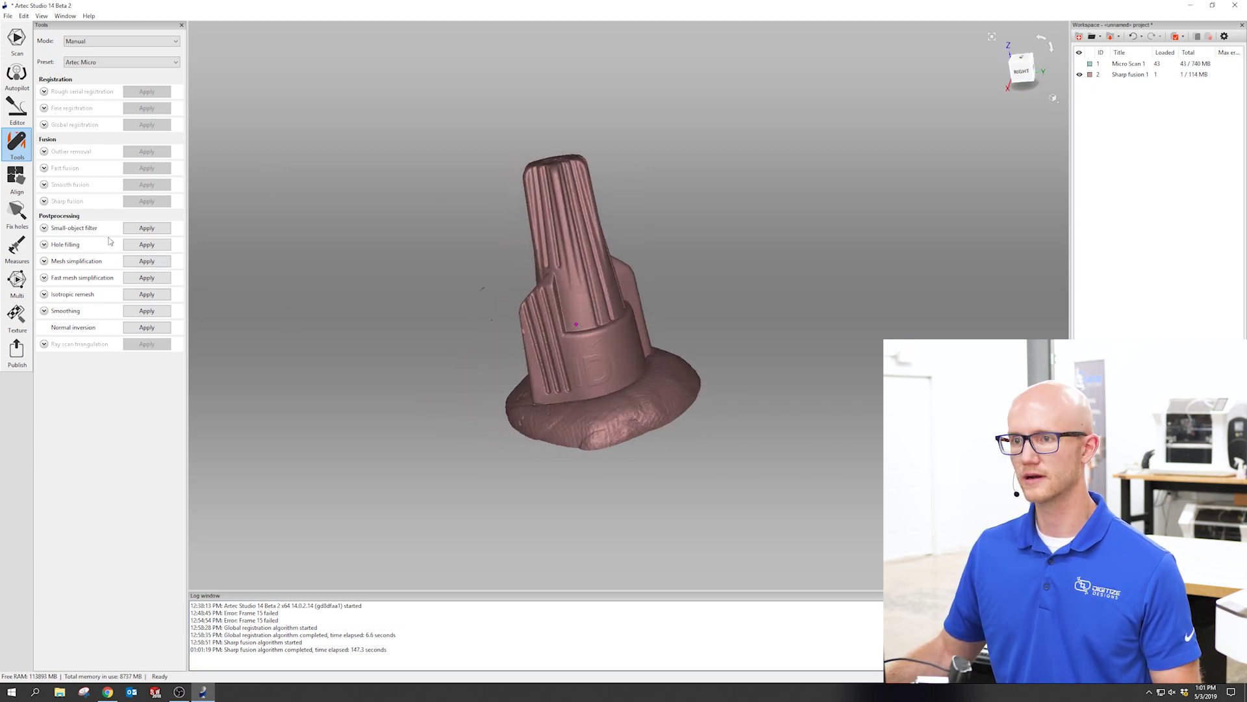
{"action": "left_click", "coordinate": [138, 228]}
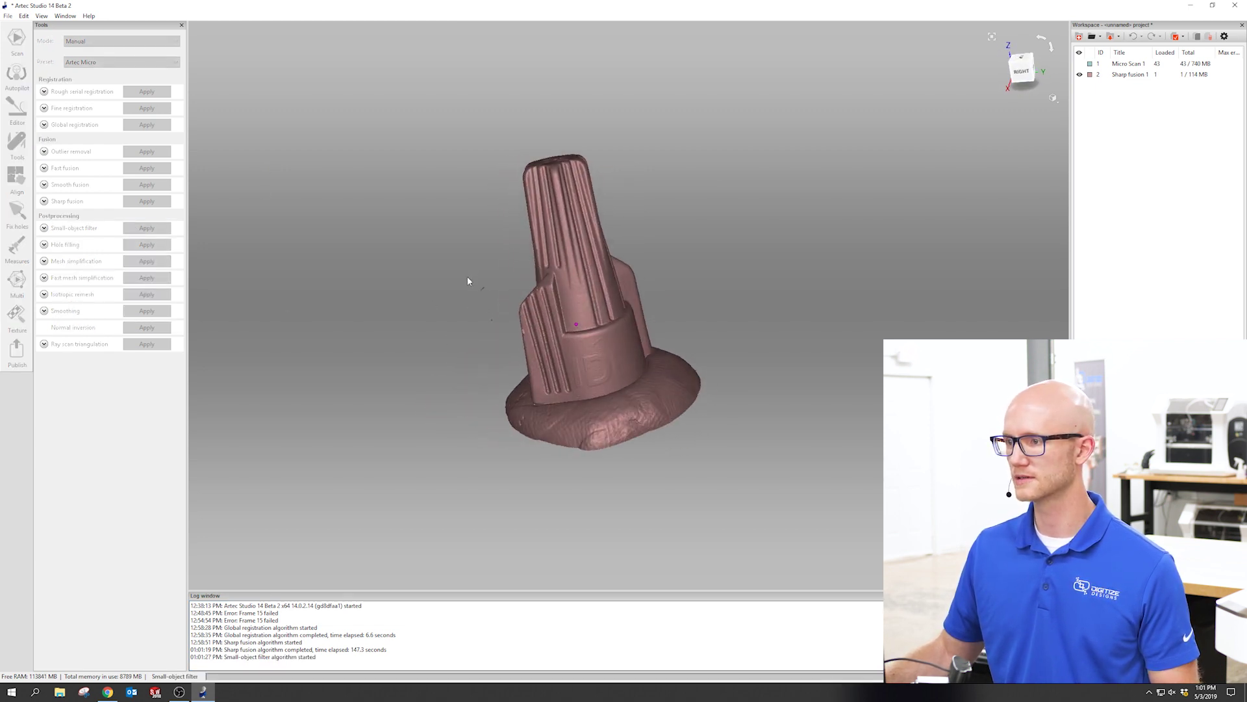
{"action": "scroll", "coordinate": [473, 274], "scroll_direction": "up", "scroll_amount": 3}
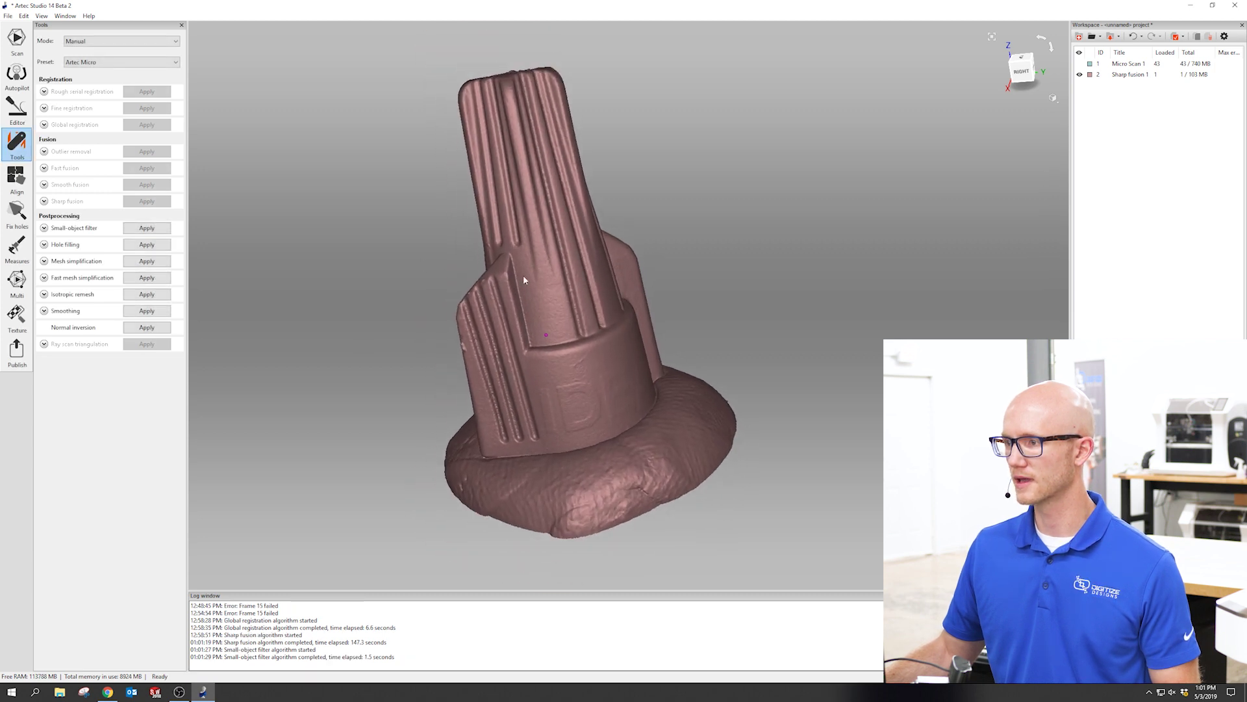
Change the fused model's display color to green and inspect its surface detail from several angles.
{"action": "left_click_drag", "start_coordinate": [697, 291], "coordinate": [680, 235]}
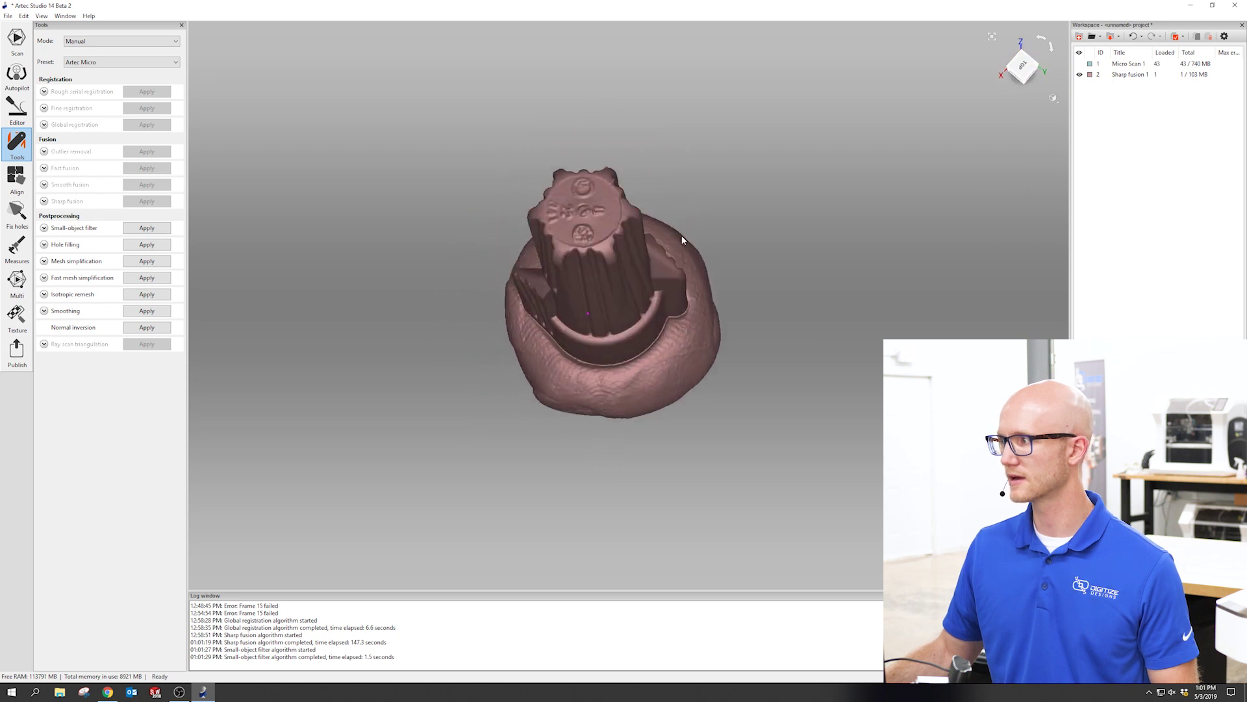
{"action": "left_click", "coordinate": [1090, 74]}
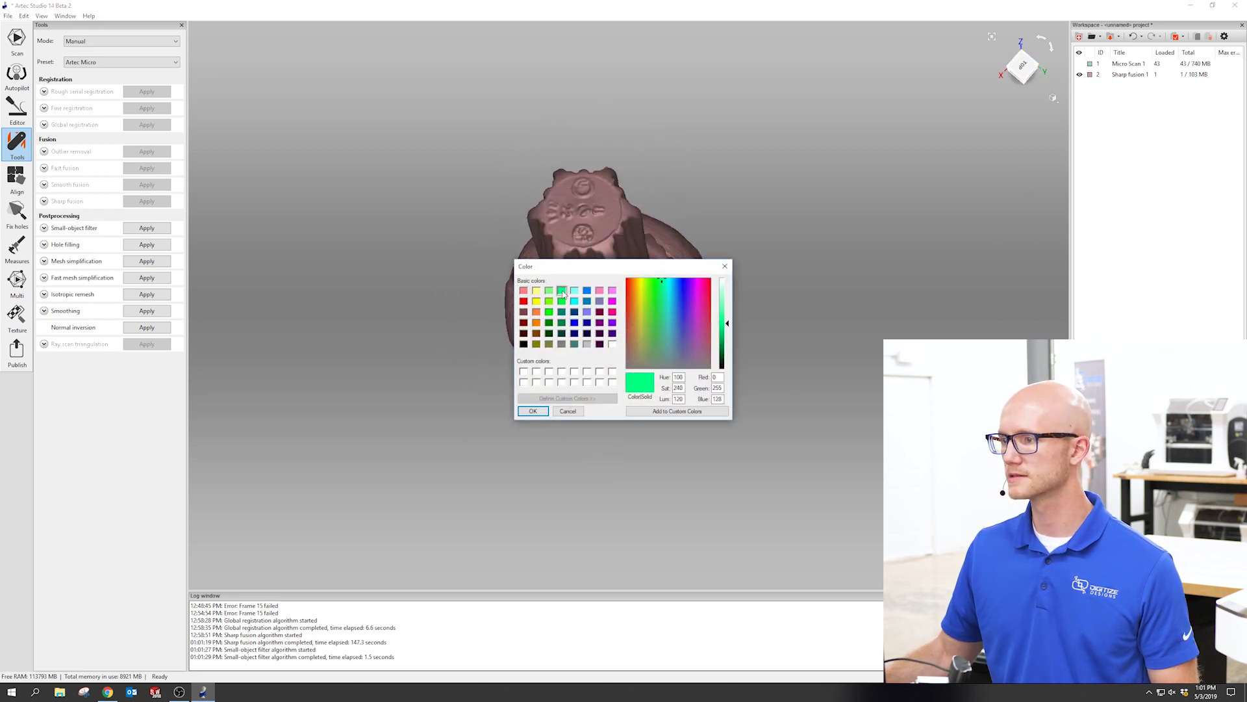
{"action": "left_click", "coordinate": [533, 411]}
{"action": "left_click_drag", "start_coordinate": [642, 361], "coordinate": [762, 360]}
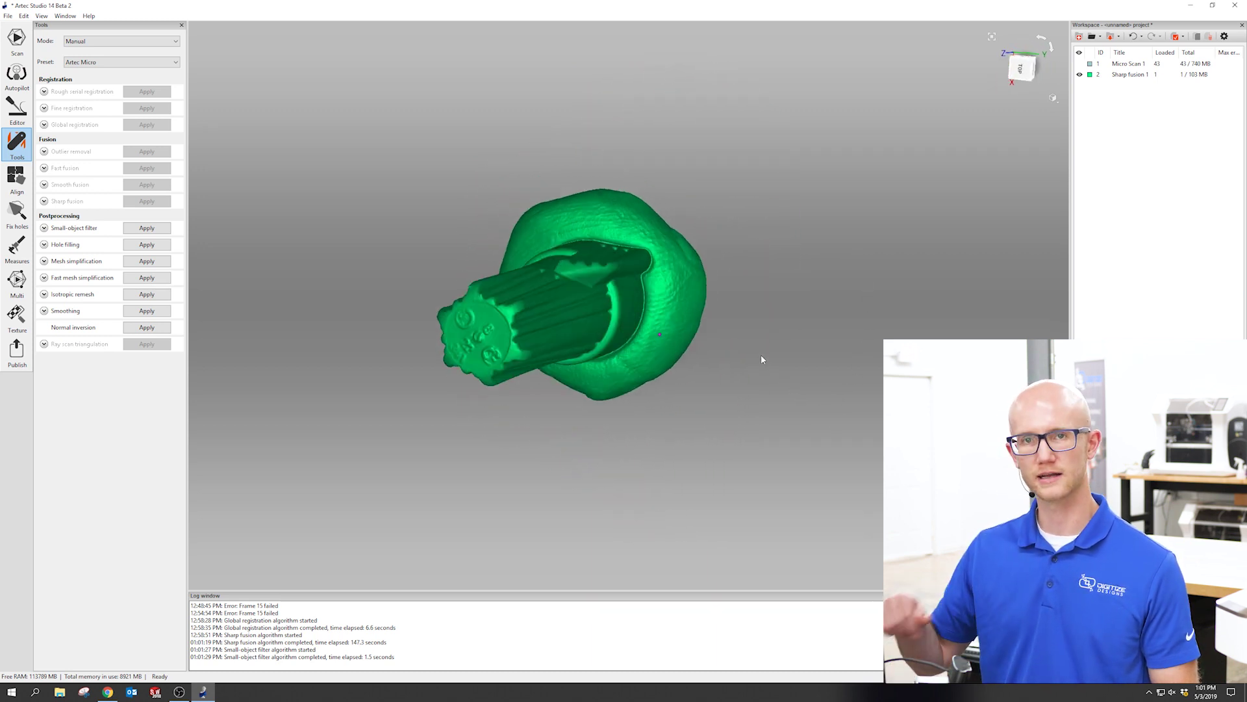
{"action": "left_click_drag", "start_coordinate": [619, 353], "coordinate": [666, 336]}
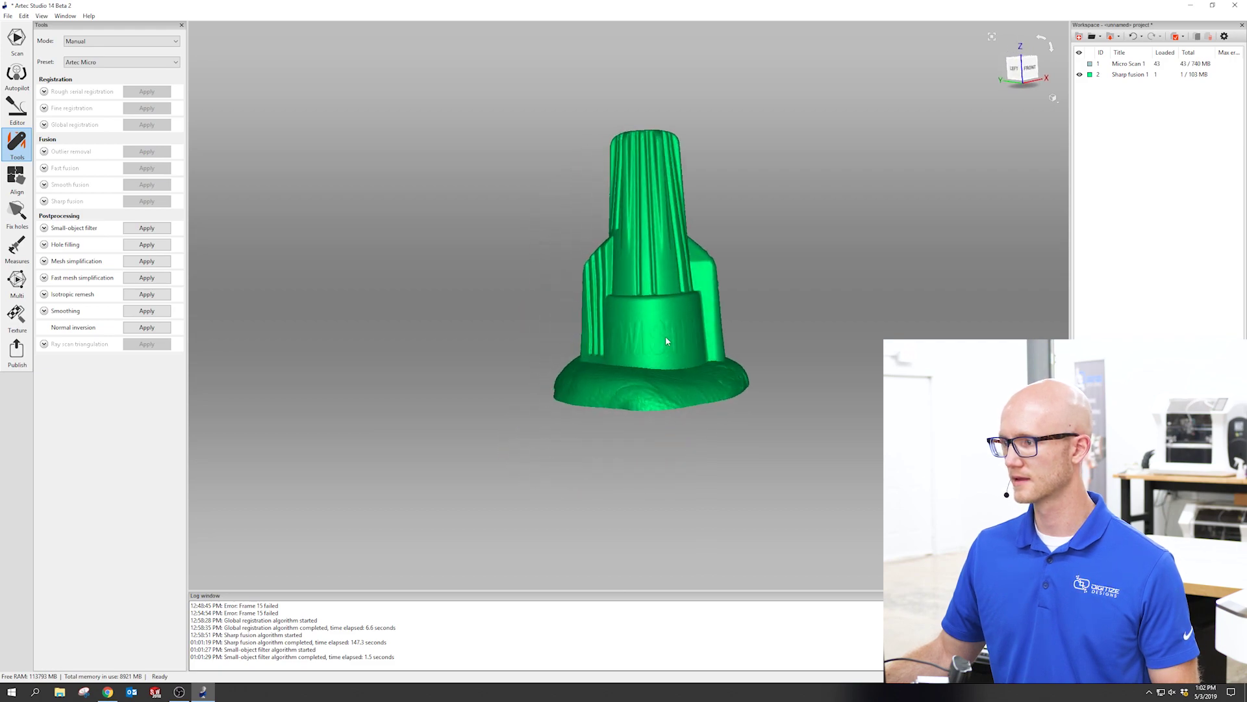